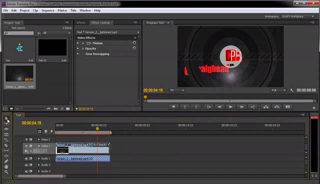
# Raise the logo intro clip's speed with Maintain Audio Pitch on, then render and play it.
pyautogui.rightClick(70, 150)
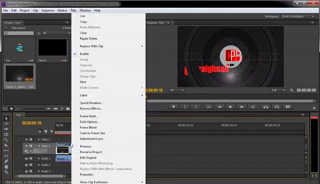
pyautogui.click(163, 150)
pyautogui.click(70, 157)
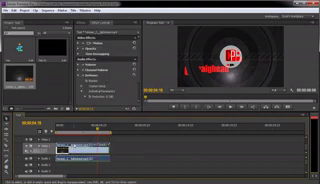
pyautogui.rightClick(71, 157)
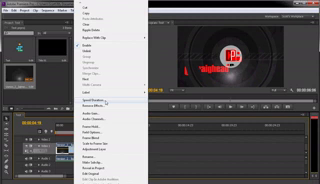
pyautogui.click(118, 101)
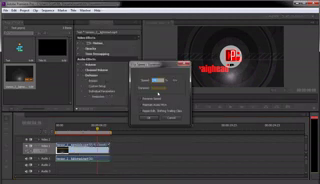
pyautogui.write('50')
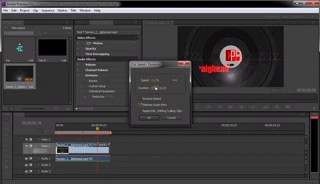
pyautogui.click(157, 80)
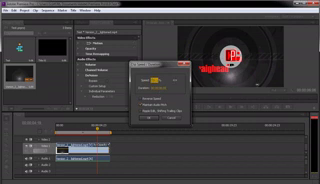
pyautogui.write('5')
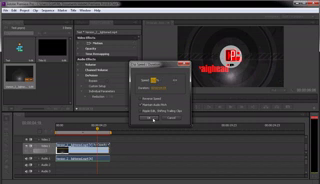
pyautogui.click(150, 146)
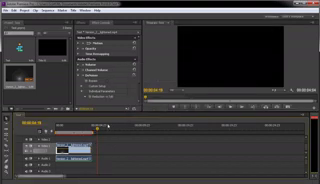
pyautogui.press('j')
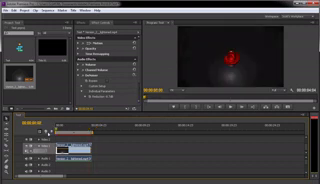
pyautogui.press('Return')
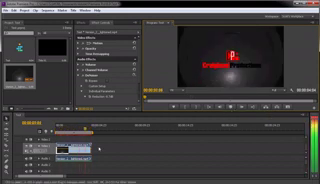
pyautogui.rightClick(88, 158)
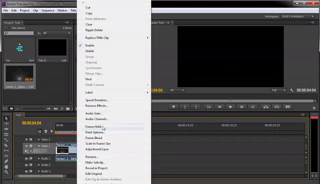
pyautogui.click(135, 113)
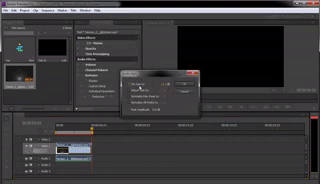
pyautogui.click(164, 84)
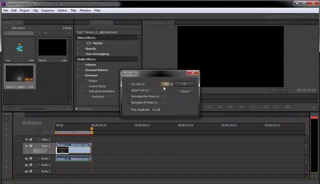
pyautogui.press('Return')
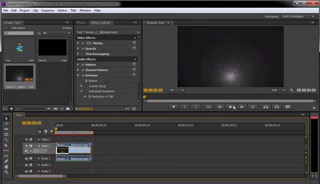
pyautogui.click(232, 106)
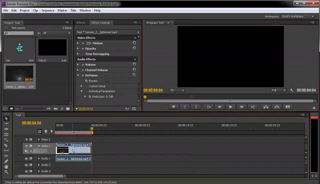
pyautogui.rightClick(75, 150)
pyautogui.click(175, 113)
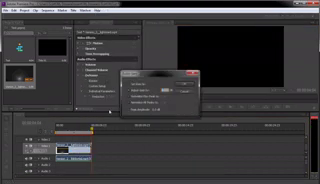
pyautogui.press('Return')
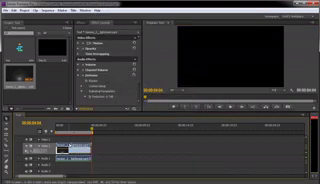
# Turn on Reverse Speed for the shortened logo clip and render a playback preview.
pyautogui.rightClick(70, 148)
pyautogui.click(150, 128)
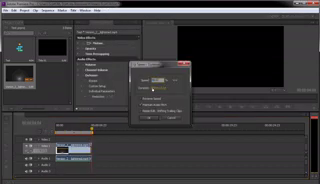
pyautogui.click(149, 146)
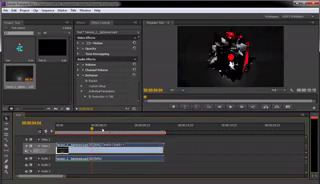
pyautogui.click(88, 131)
pyautogui.press('Return')
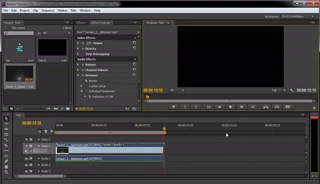
# Reconfirm the logo clip's Speed/Duration settings and replay the sequence from the start.
pyautogui.rightClick(219, 147)
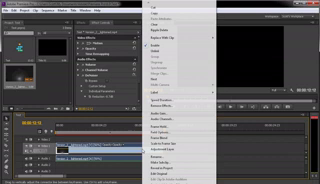
pyautogui.click(208, 99)
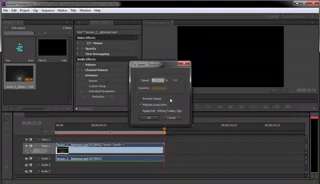
pyautogui.write('50')
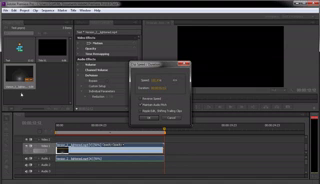
pyautogui.click(163, 148)
pyautogui.press('Home')
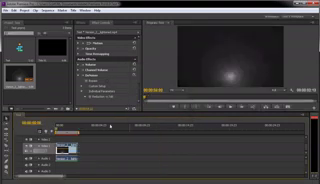
pyautogui.click(228, 107)
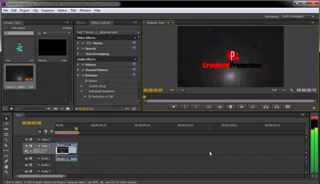
# Apply a faster speed to the intro clip and play the shortened result.
pyautogui.rightClick(72, 147)
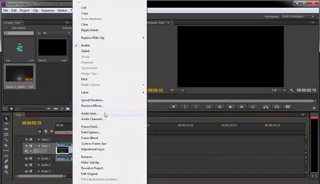
pyautogui.click(134, 101)
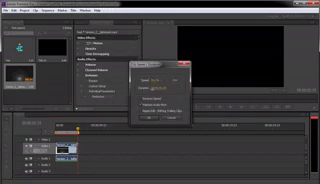
pyautogui.press('Return')
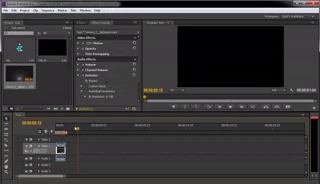
pyautogui.press('Return')
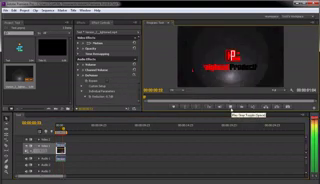
# Reapply the changed speed to the intro clip and play it back.
pyautogui.rightClick(60, 150)
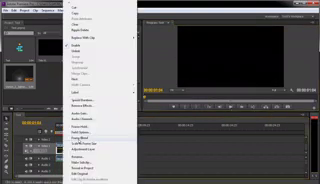
pyautogui.click(92, 100)
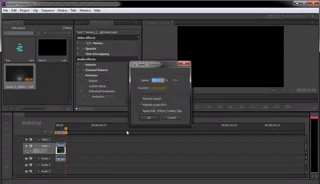
pyautogui.write('50')
pyautogui.click(148, 146)
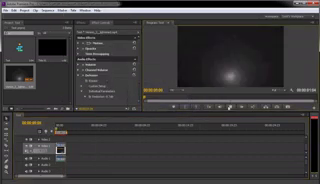
pyautogui.click(229, 107)
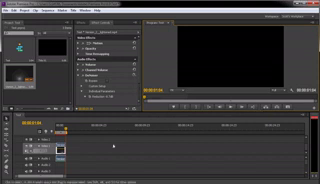
# Turn on Maintain Audio Pitch for the intro clip and preview it with audio.
pyautogui.rightClick(60, 148)
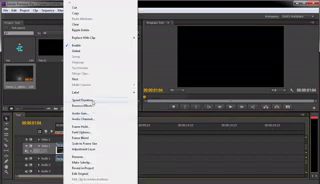
pyautogui.click(116, 101)
pyautogui.click(145, 132)
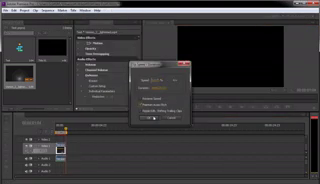
pyautogui.click(152, 146)
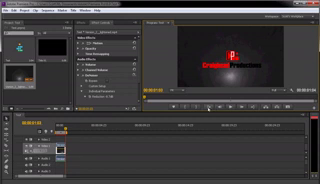
pyautogui.click(228, 106)
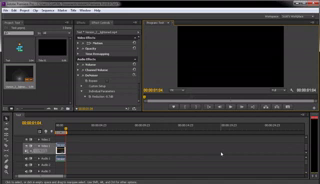
# Set the intro clip to Reverse Speed, then play and render the reversed preview.
pyautogui.rightClick(59, 148)
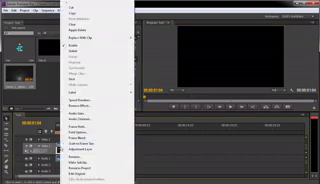
pyautogui.click(120, 101)
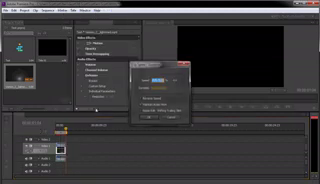
pyautogui.write('50')
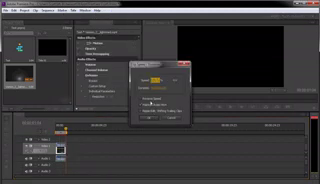
pyautogui.click(151, 143)
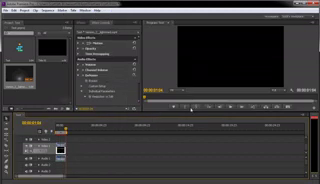
pyautogui.press('space')
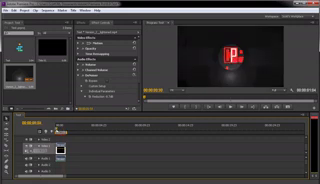
pyautogui.press('Return')
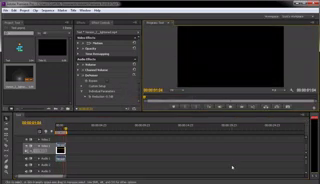
pyautogui.press('Return')
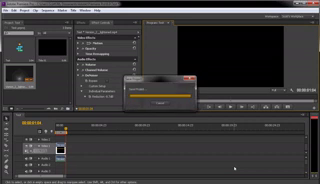